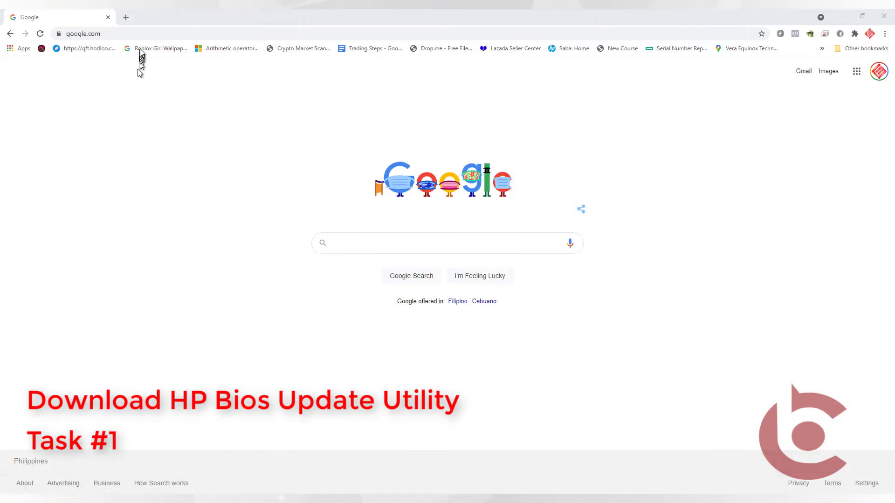
Search Google for 'hp pavilionl 14-bf061tx bios update'.
left_click(362, 247)
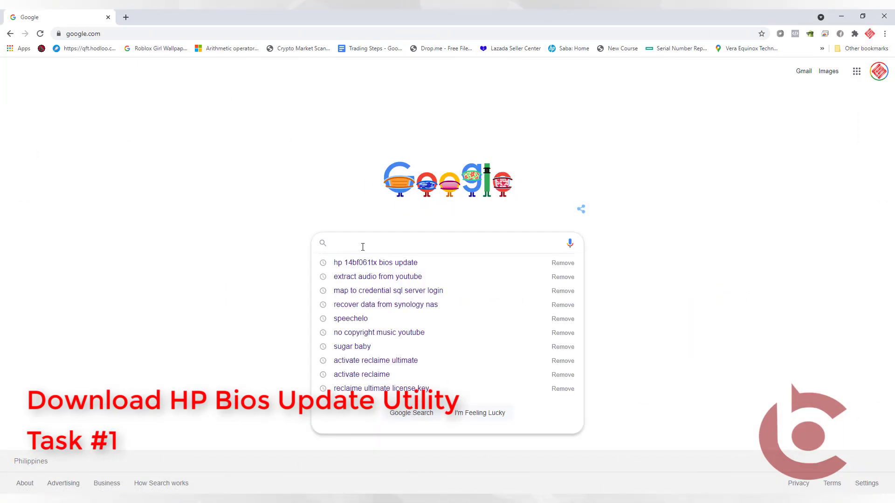
type("hp pa")
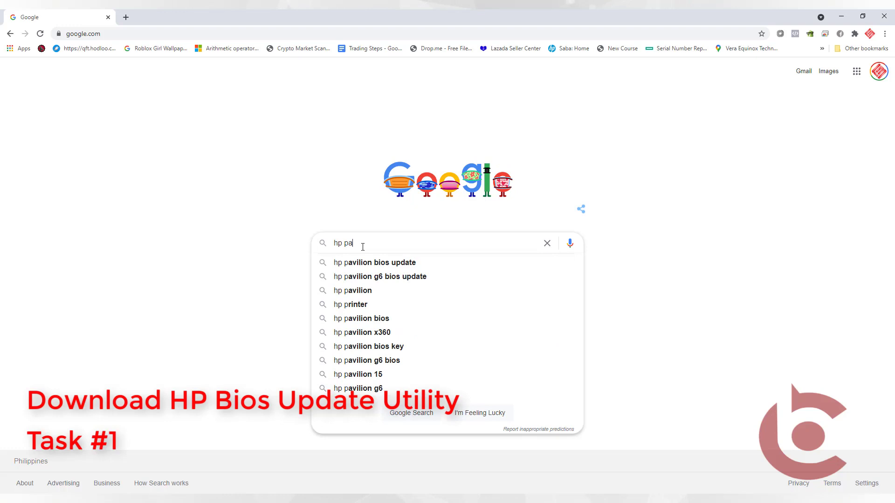
type("vilion")
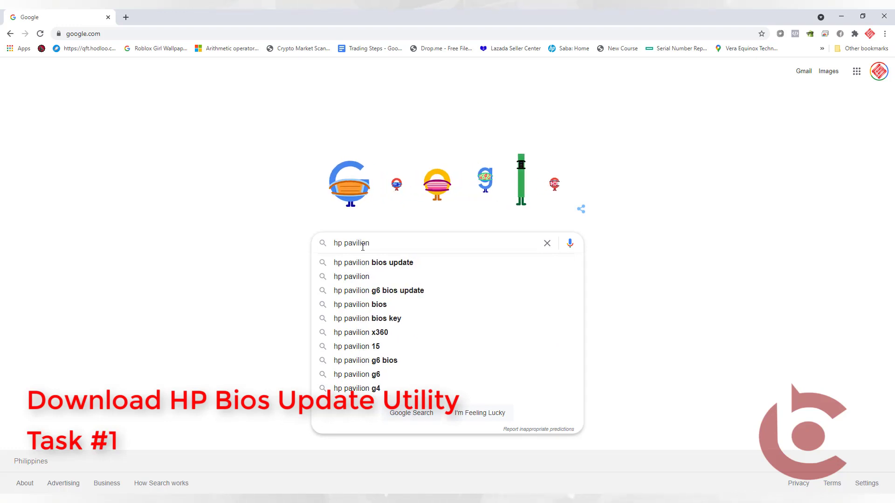
type("l 14")
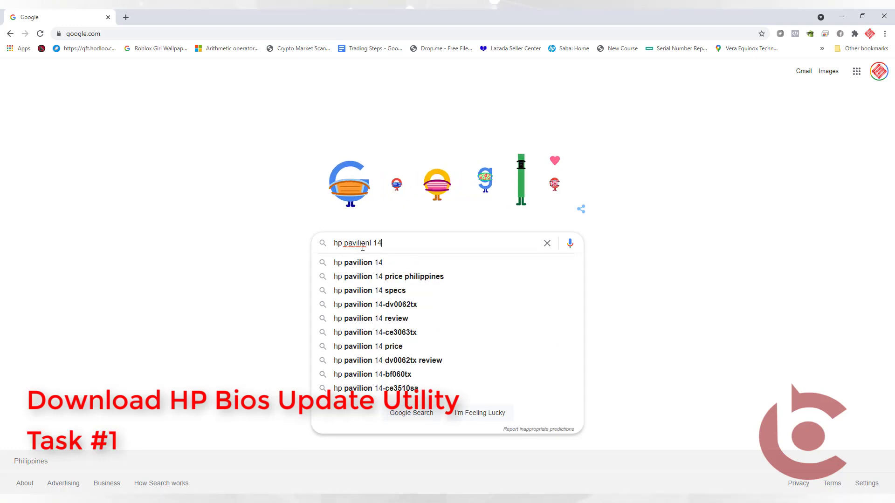
type("-bf0")
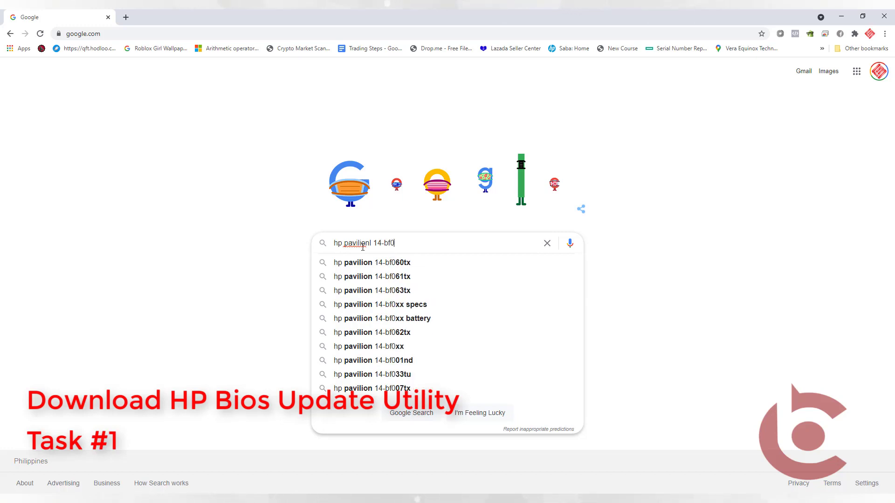
type("61tx")
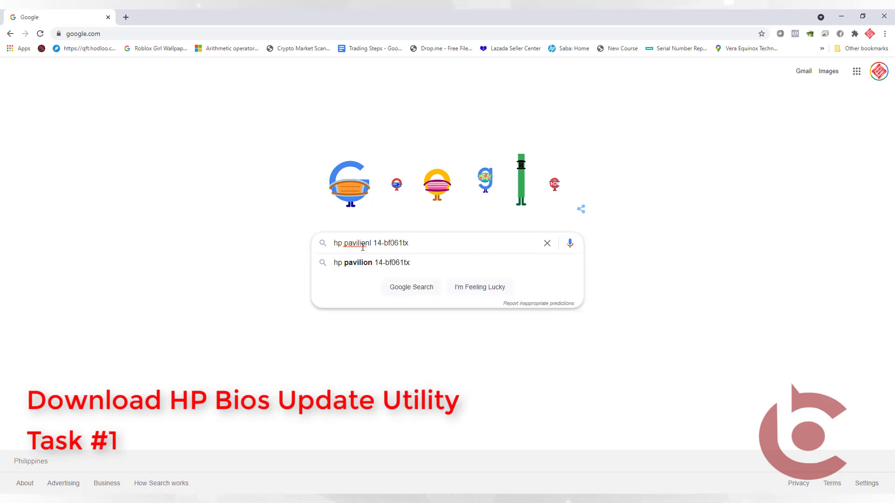
type(" bios update")
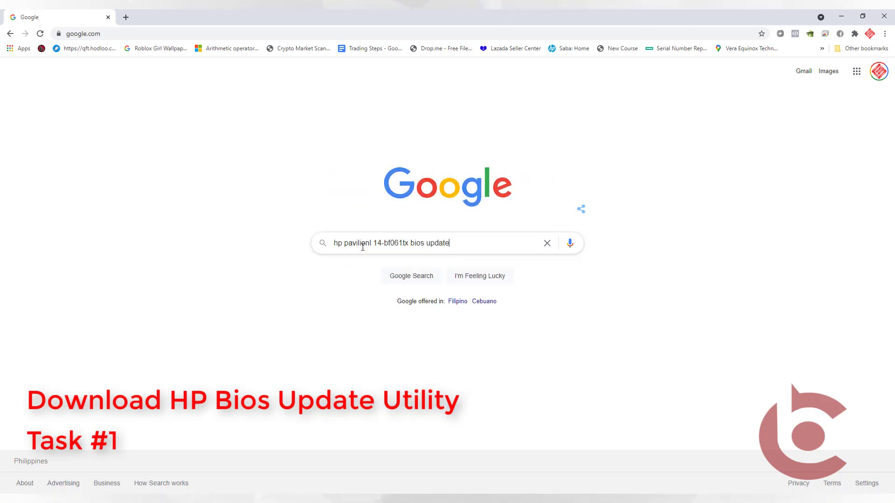
key("Return")
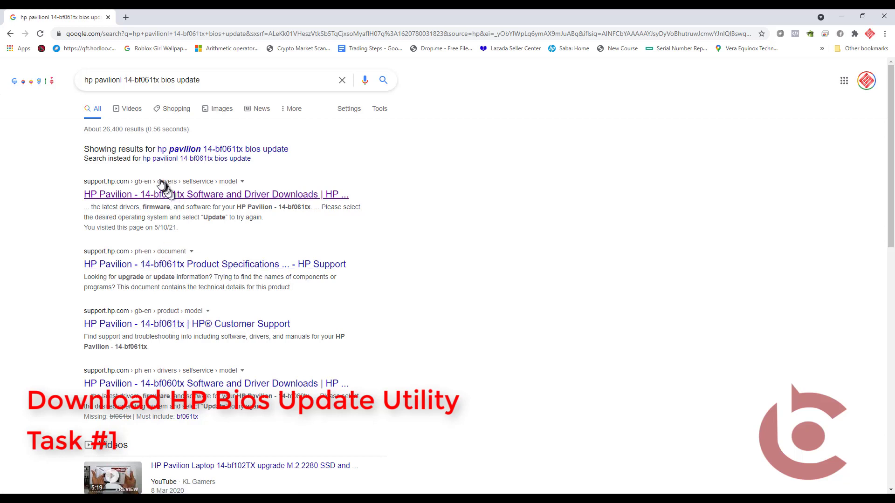
Open the HP support driver page for the 14-bf061tx and expand its BIOS downloads category.
left_click(183, 198)
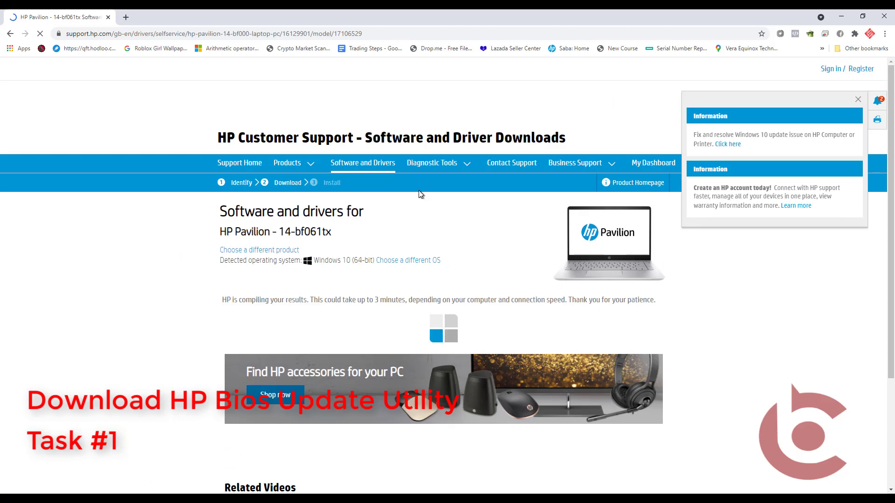
scroll(418, 194, "down", 2)
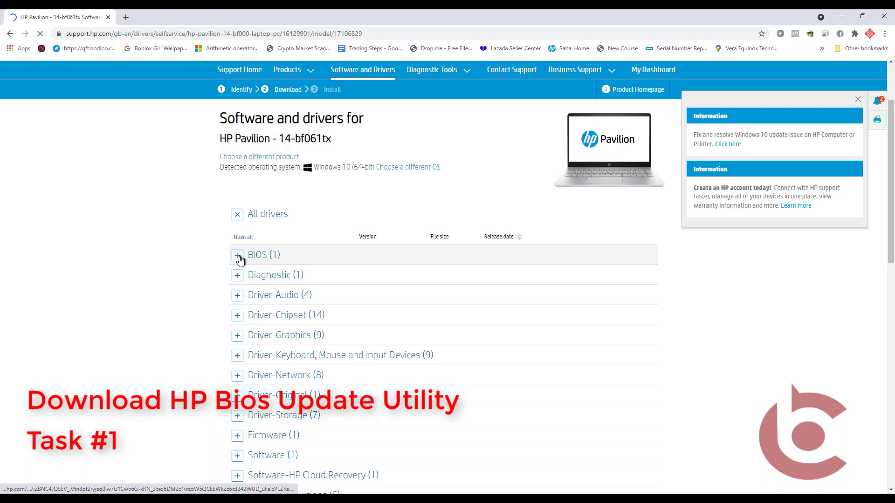
left_click(239, 255)
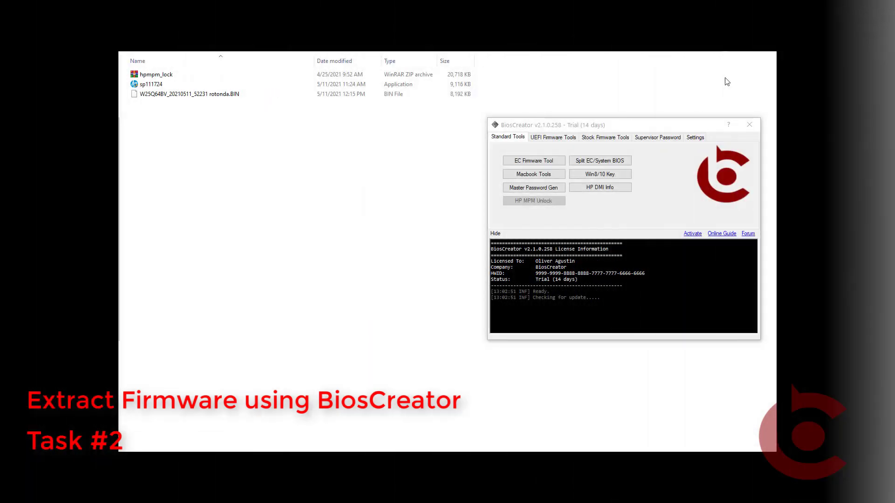
Select sp111724, open Stock Firmware Tools > HP Unpack/Decrypt, and centre its window.
left_click(187, 98)
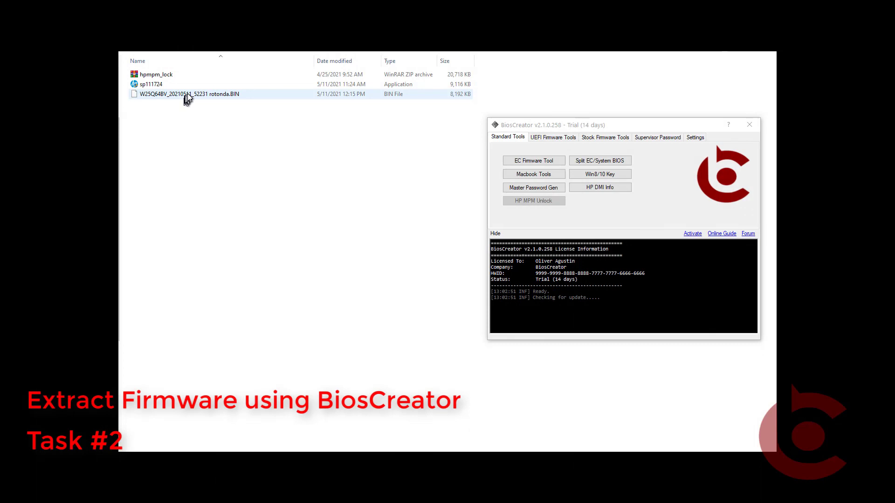
left_click(147, 86)
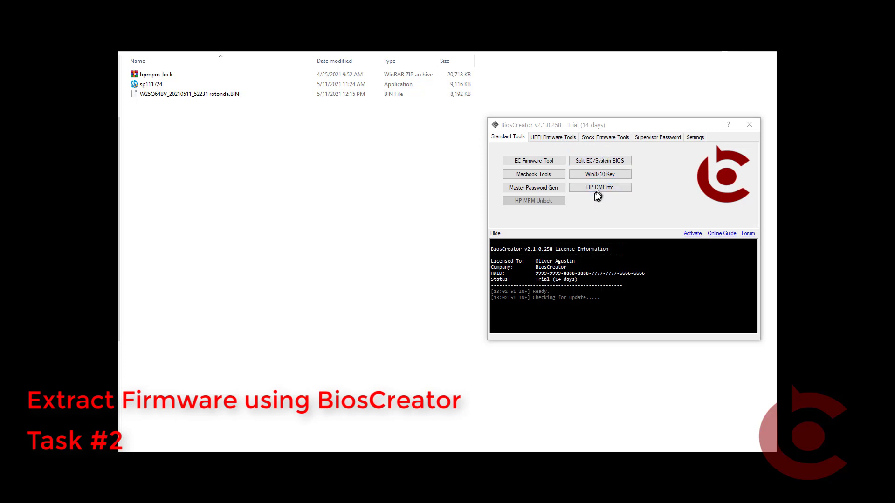
left_click(601, 139)
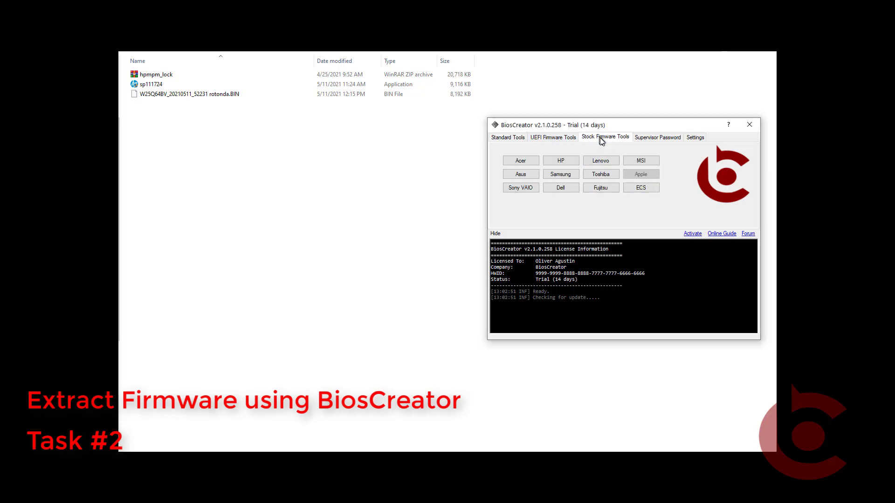
left_click(561, 161)
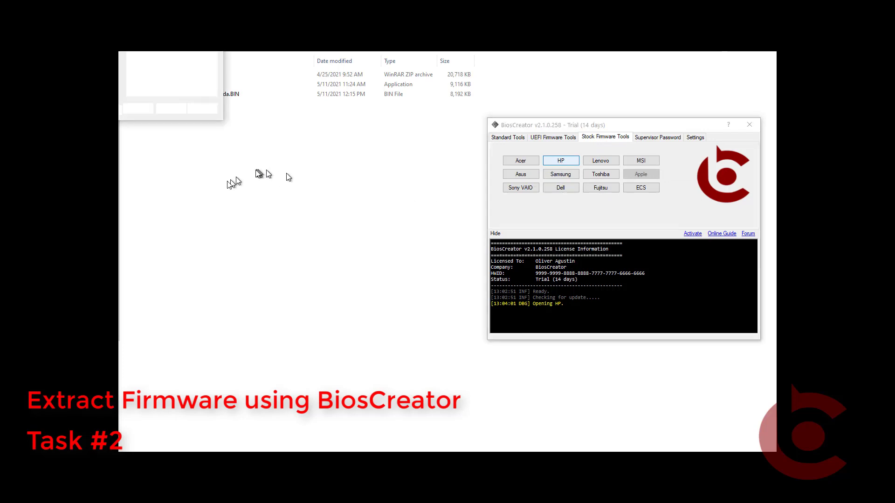
left_click_drag(132, 82, 306, 162)
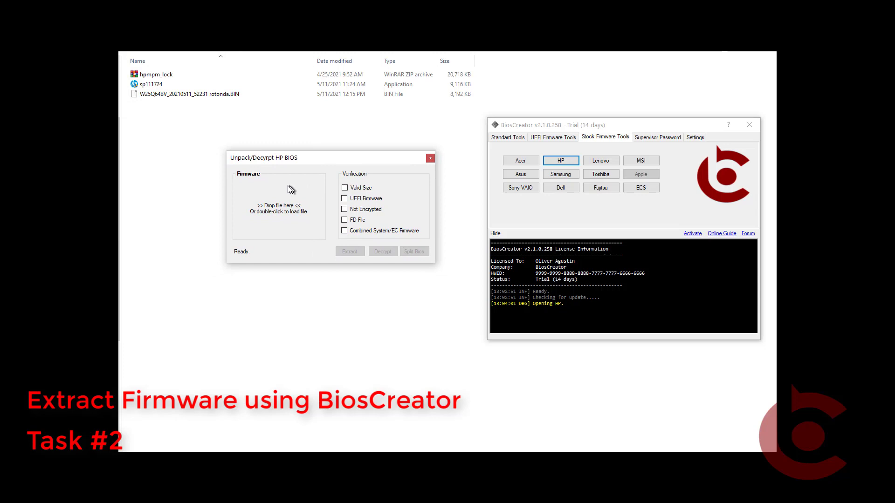
Extract sp111724, then extract the resulting 83A3F47 to get 083A3A.bin and 083A3B.bin.
left_click(148, 85)
left_click_drag(169, 88, 295, 209)
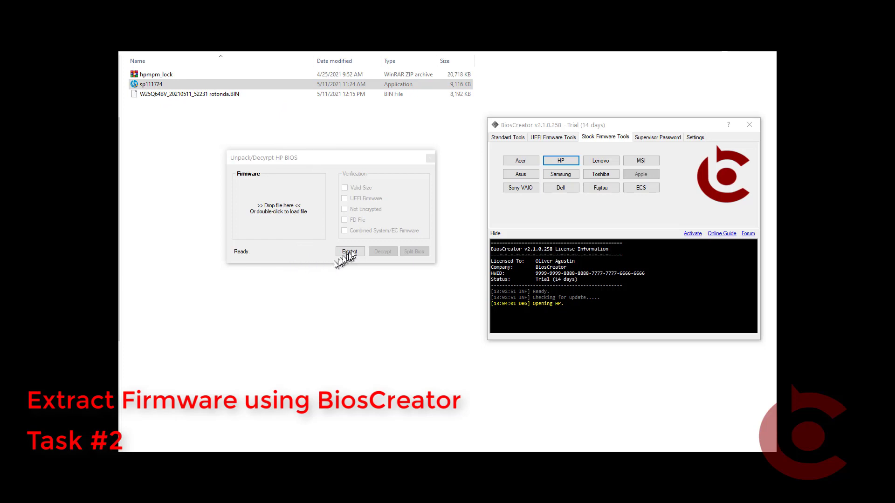
left_click(350, 252)
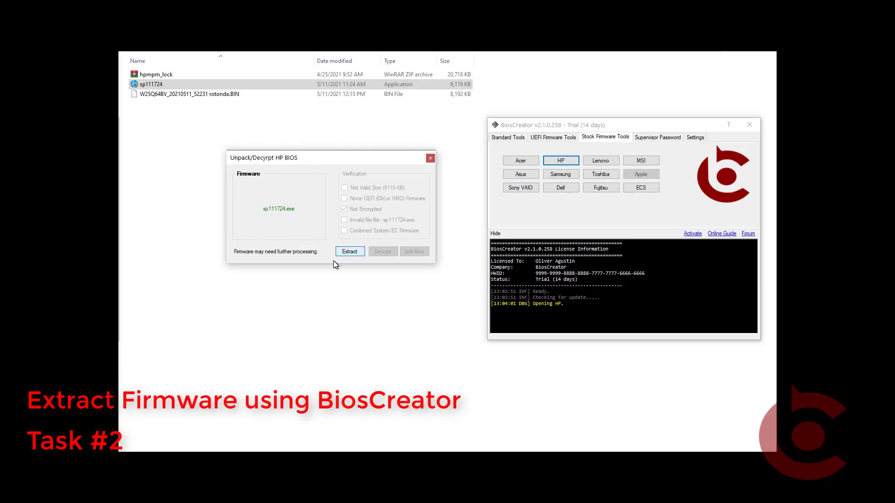
key("Return")
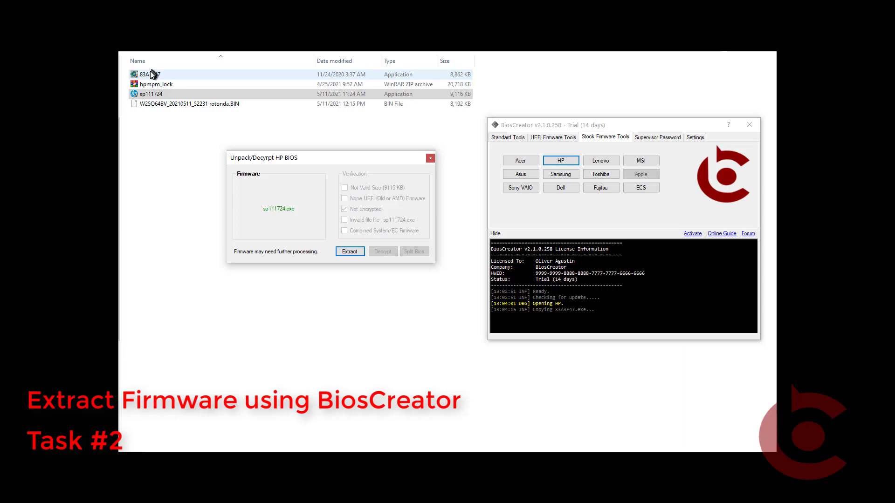
left_click_drag(149, 77, 296, 219)
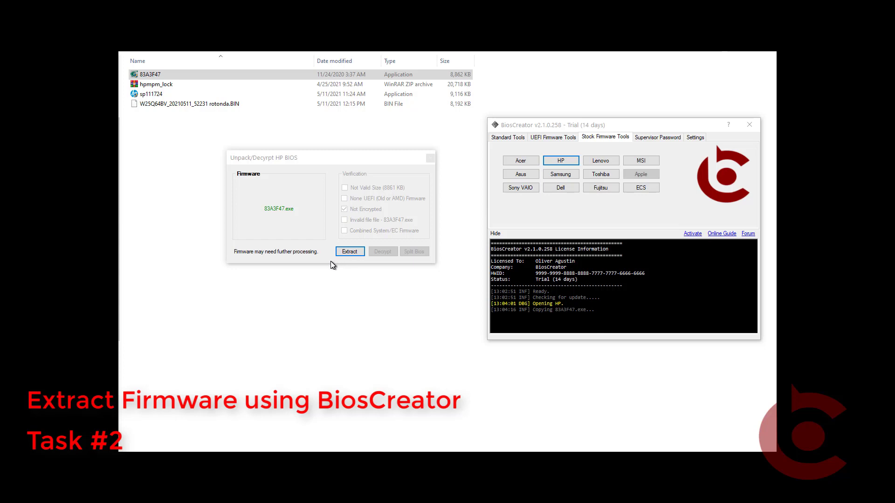
left_click(349, 252)
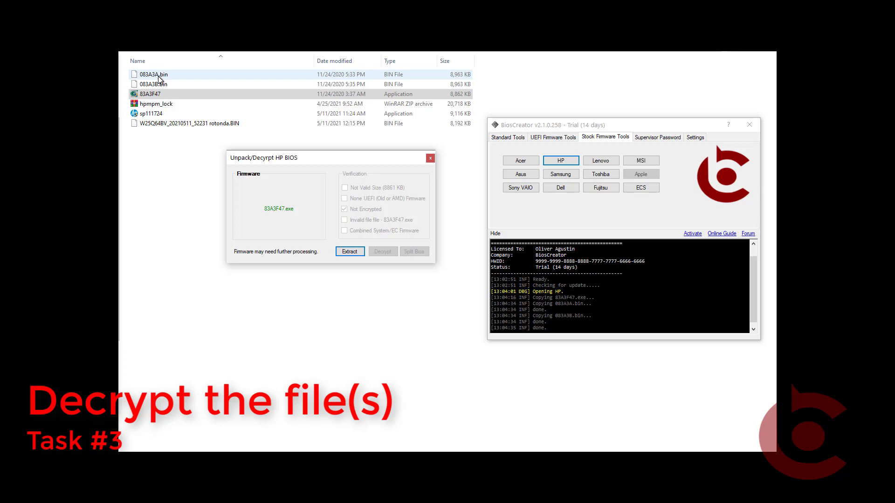
Decrypt 083A3A.bin and then 083A3B.bin in the Unpack/Decrypt HP BIOS tool.
left_click_drag(157, 77, 288, 211)
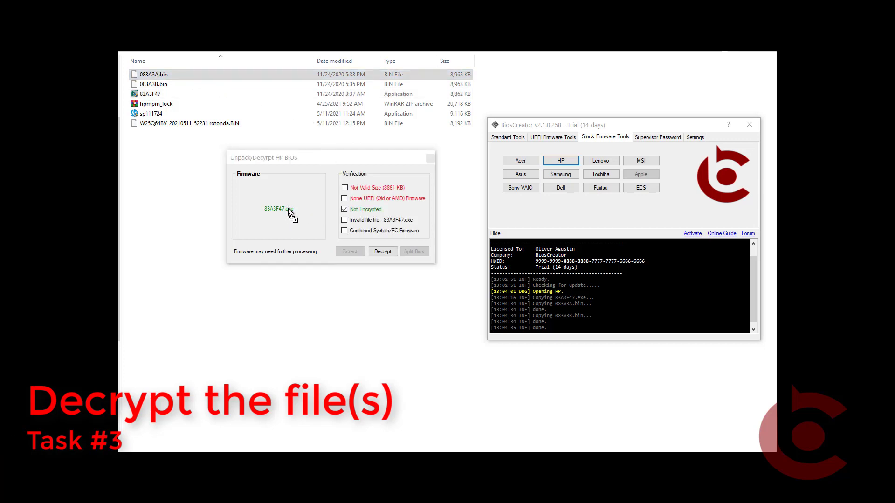
left_click(387, 255)
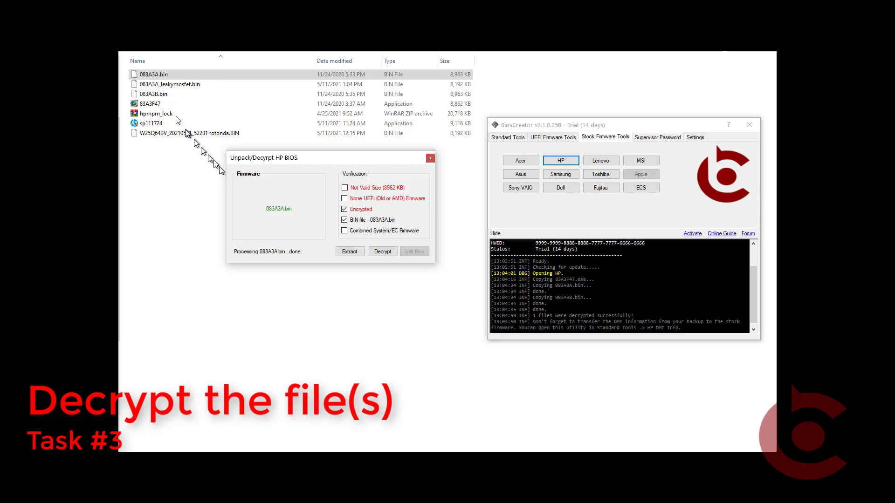
left_click(150, 97)
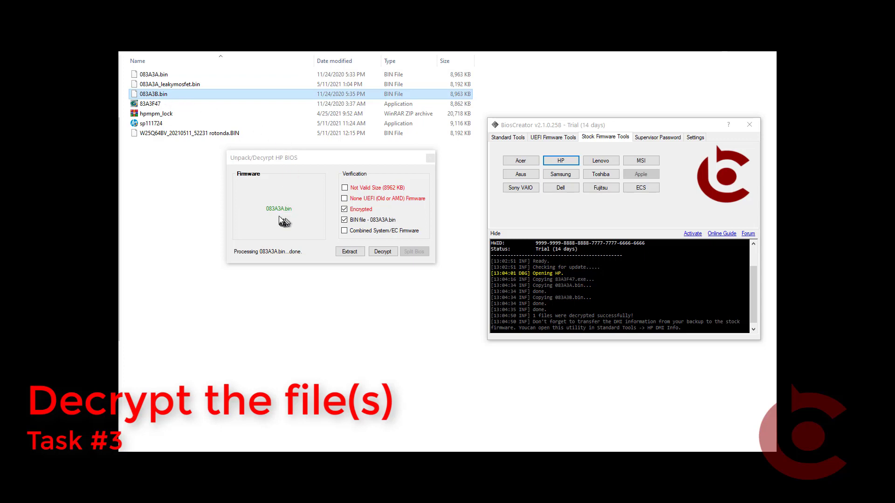
left_click_drag(280, 219, 286, 210)
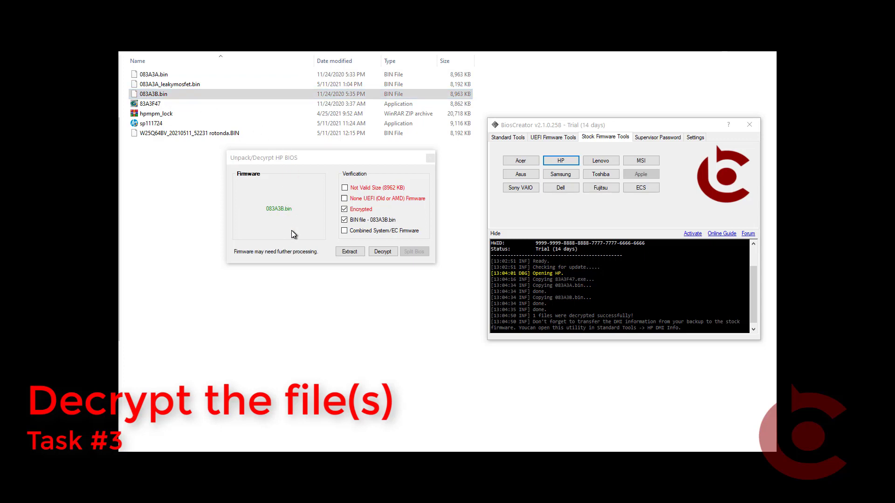
left_click(381, 252)
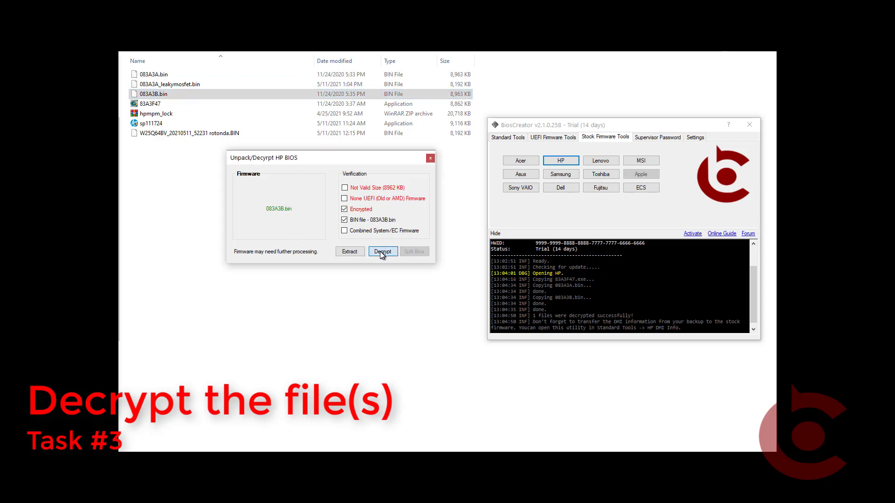
left_click(381, 252)
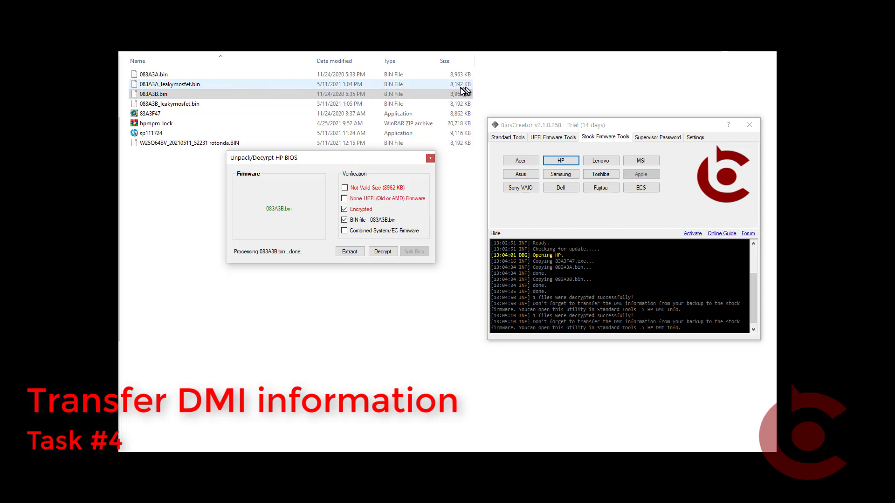
Close the decrypt dialog and open Standard Tools > HP DMI Info, moved into view.
left_click(431, 159)
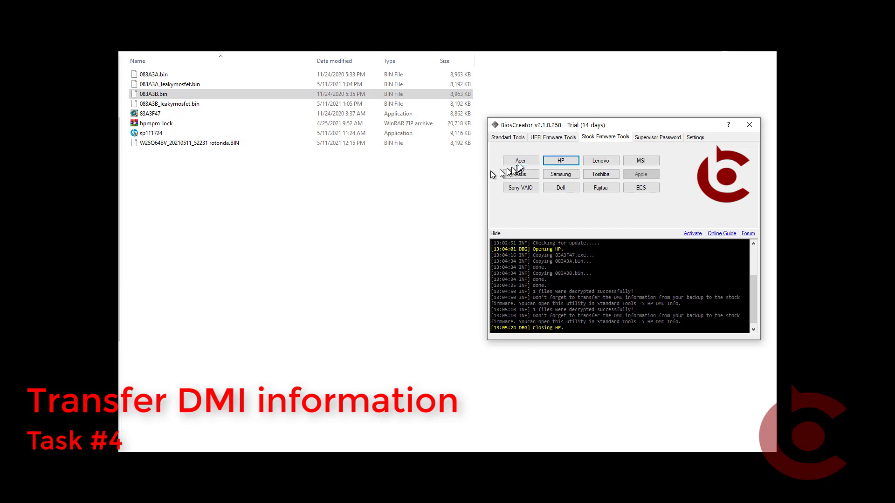
left_click(509, 138)
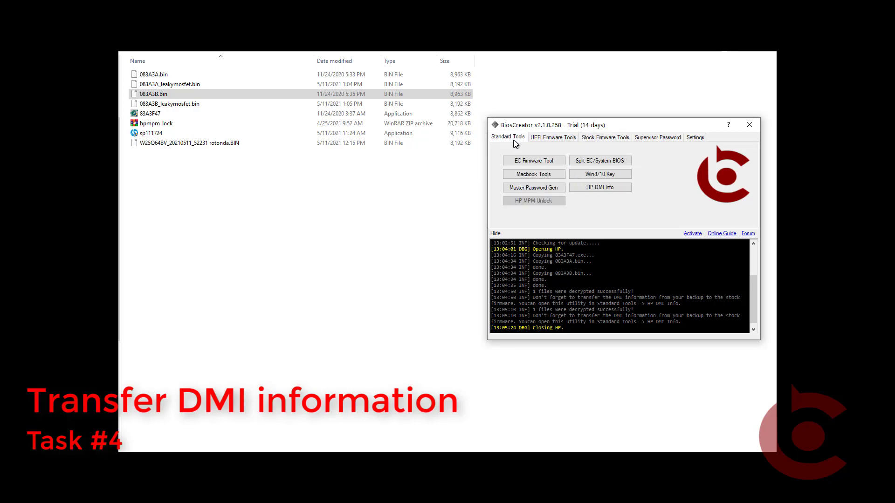
left_click(594, 187)
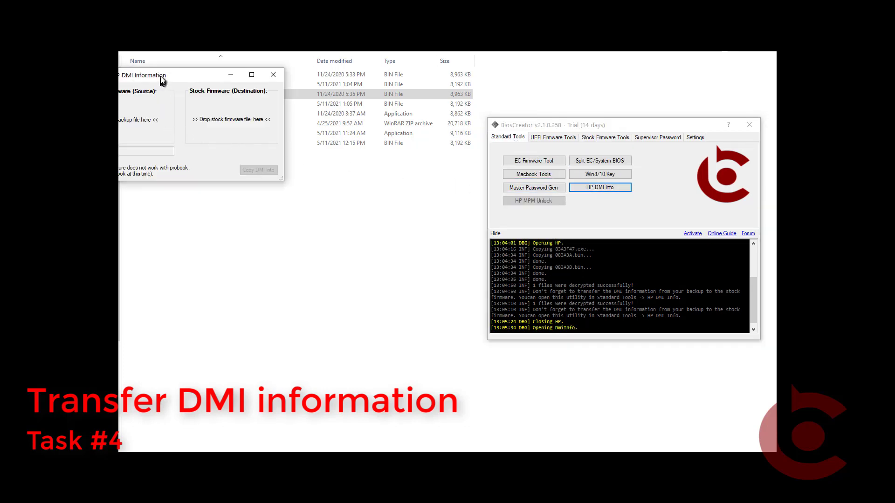
left_click_drag(160, 80, 240, 175)
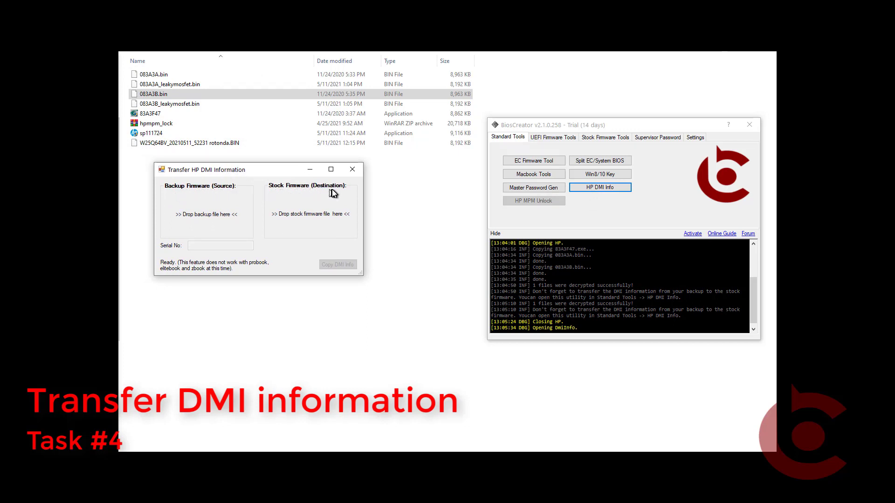
Load the rotonda backup as DMI source and try 083A3A.bin as stock firmware.
left_click_drag(190, 143, 218, 222)
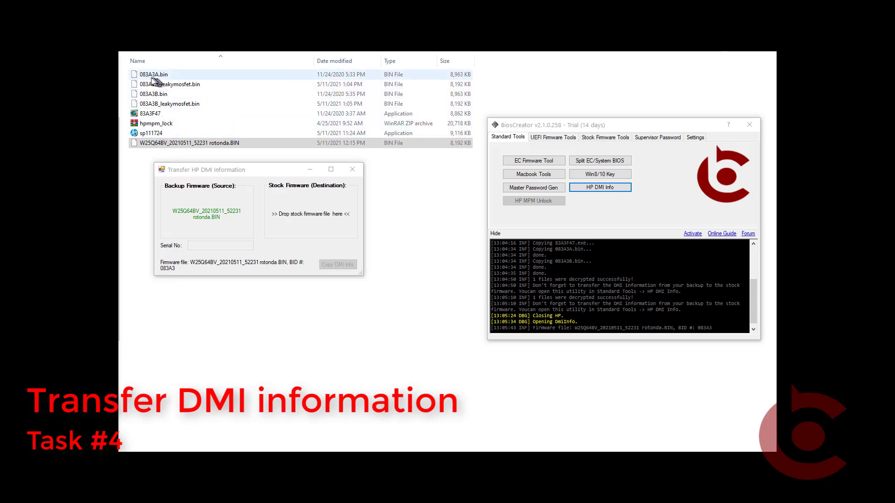
left_click_drag(149, 79, 311, 222)
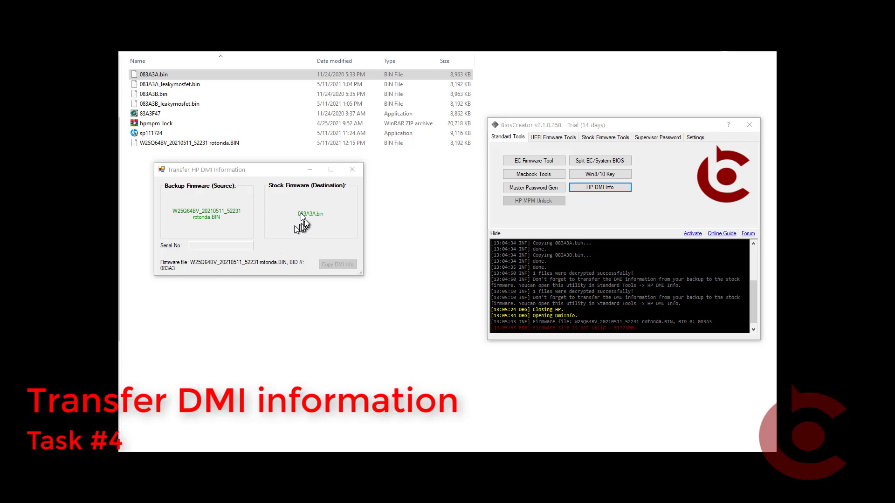
left_click(203, 145)
left_click_drag(204, 146, 308, 226)
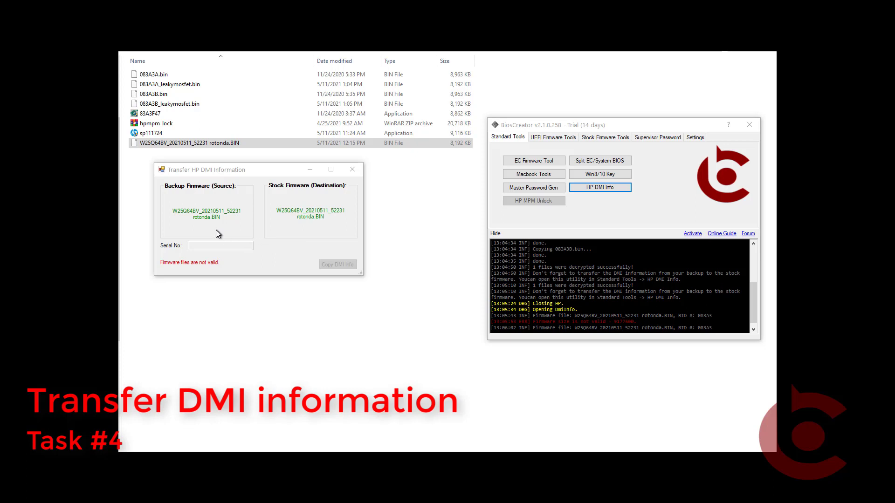
Reload 083A3A.bin as destination, then close the transfer window after it's rejected.
left_click(170, 145)
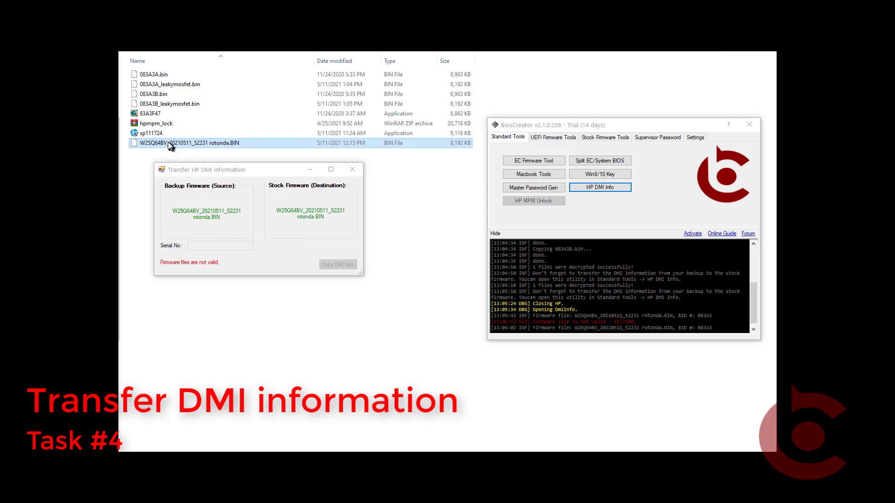
left_click(154, 75)
left_click_drag(315, 221, 319, 220)
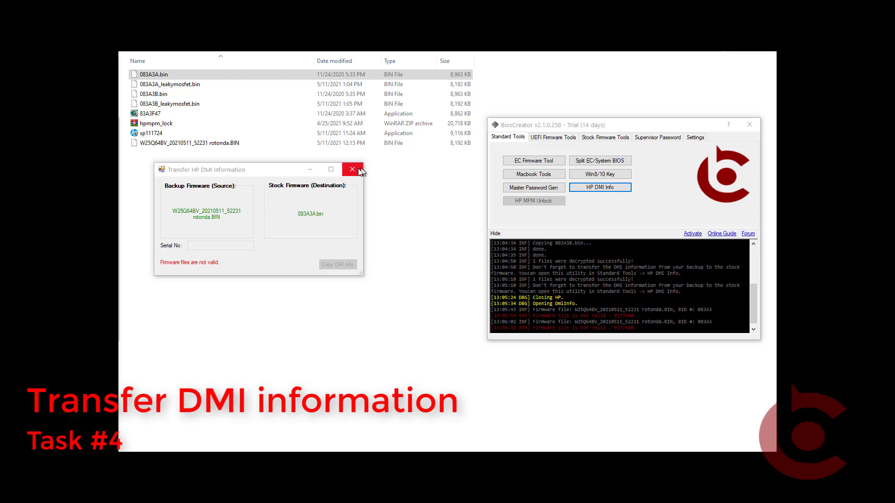
left_click(352, 170)
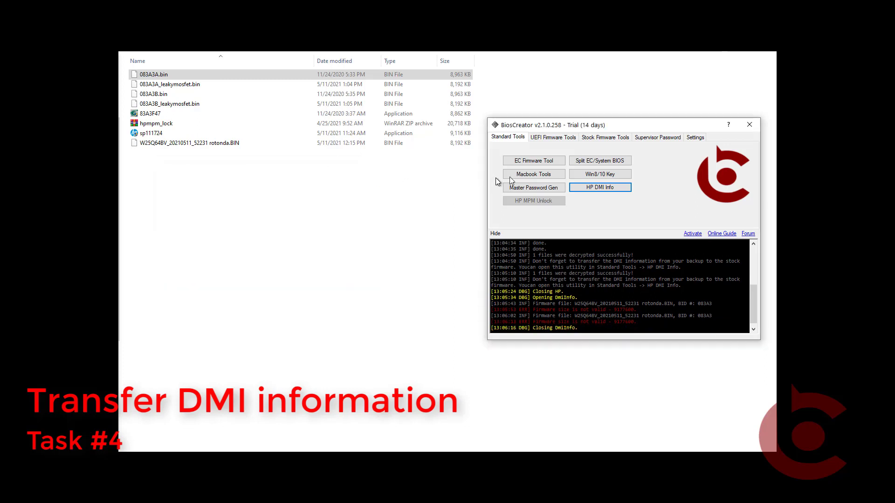
Open the HP Unpack/Decrypt tool from Stock Firmware Tools, then close it again.
left_click(601, 139)
left_click(561, 162)
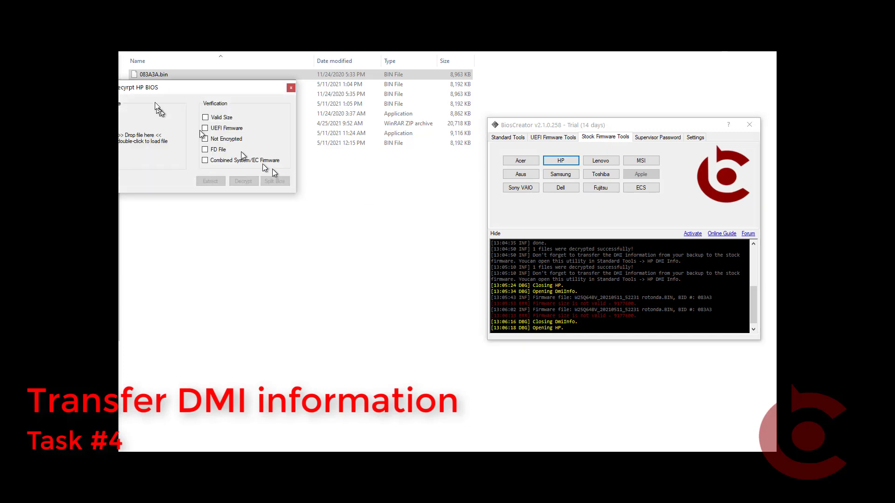
left_click_drag(155, 90, 216, 174)
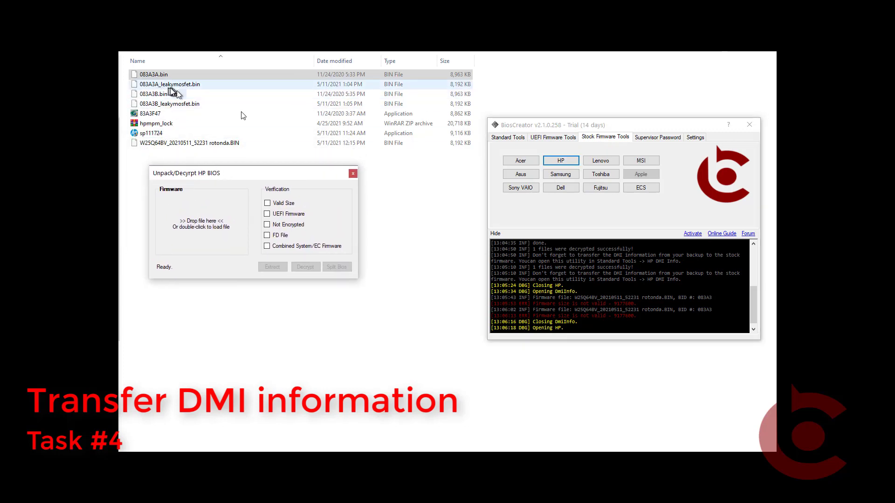
left_click(352, 175)
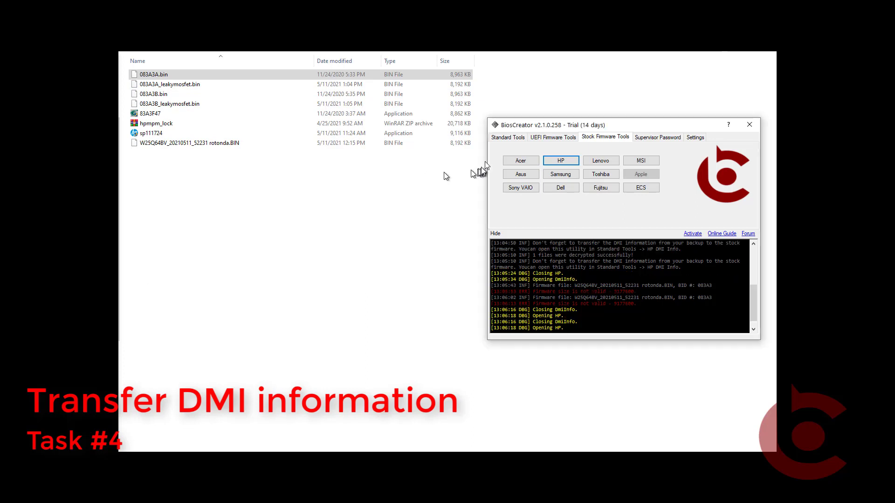
Reopen Standard Tools > HP DMI Info and drag its window into view.
left_click(508, 137)
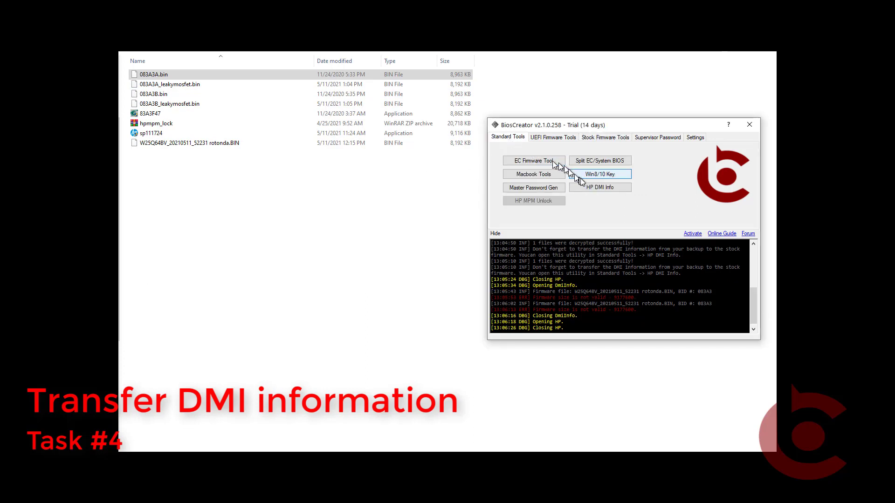
left_click(588, 189)
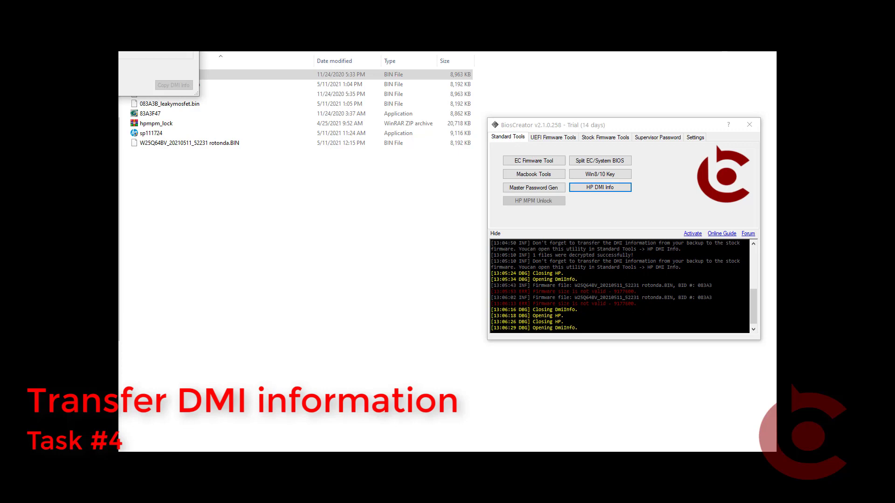
left_click_drag(121, 53, 222, 166)
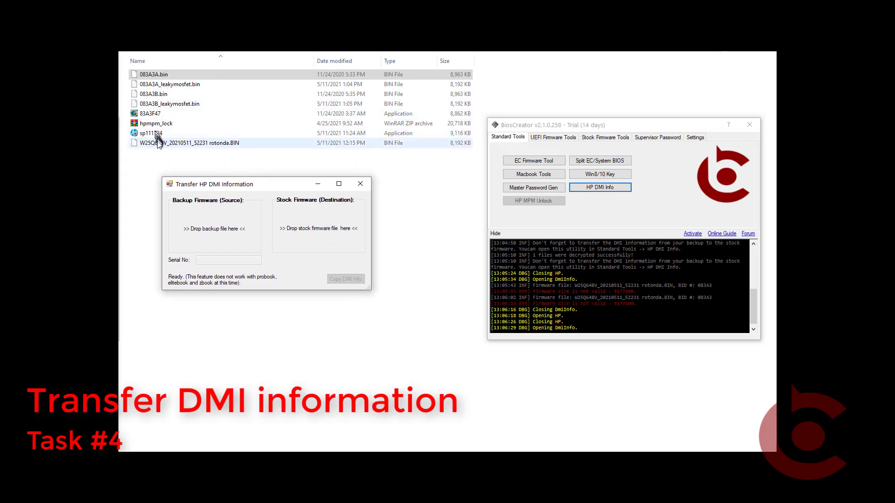
Copy the rotonda backup's DMI info into 083A3A_leakymosfet.bin.
left_click_drag(157, 140, 232, 233)
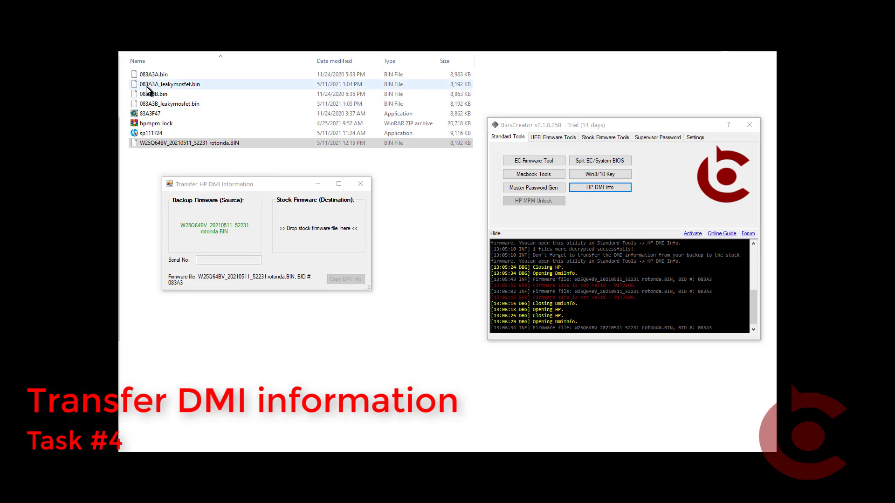
left_click_drag(151, 86, 322, 234)
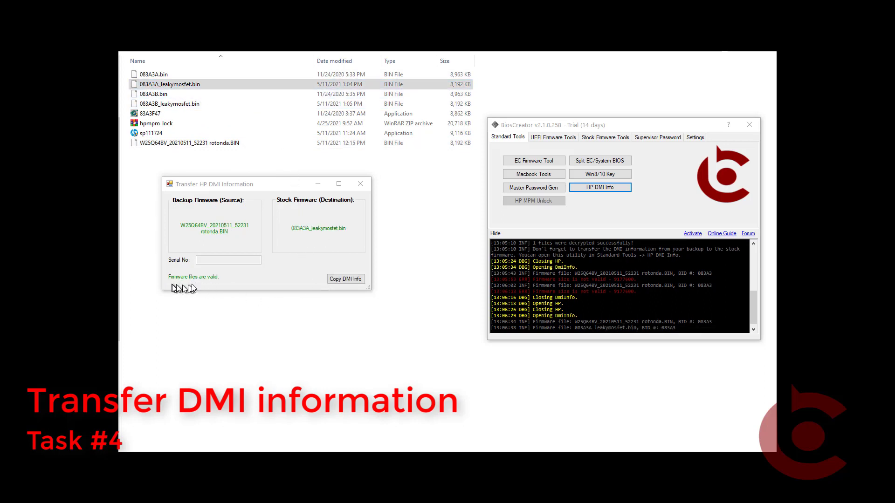
left_click(351, 279)
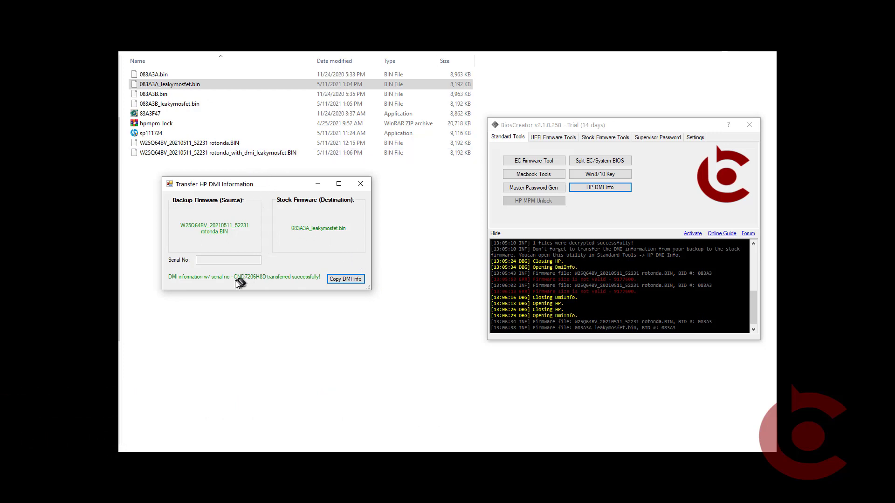
Close the Transfer HP DMI Information window.
left_click(359, 183)
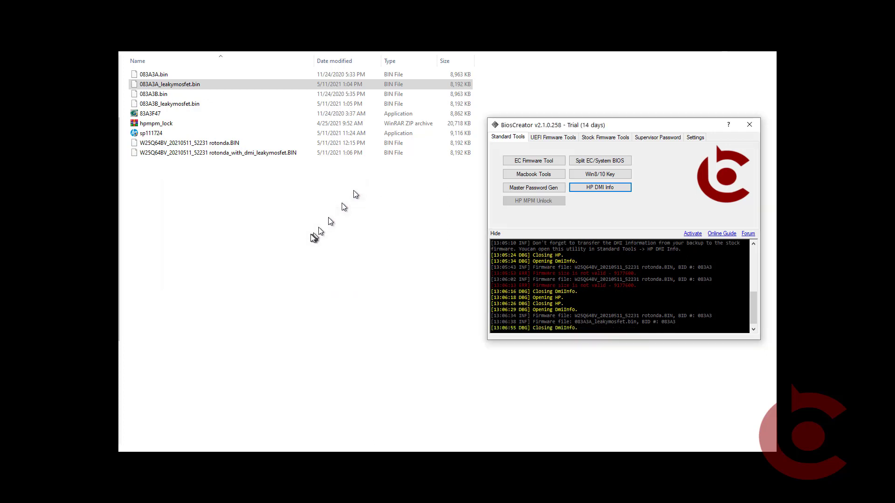